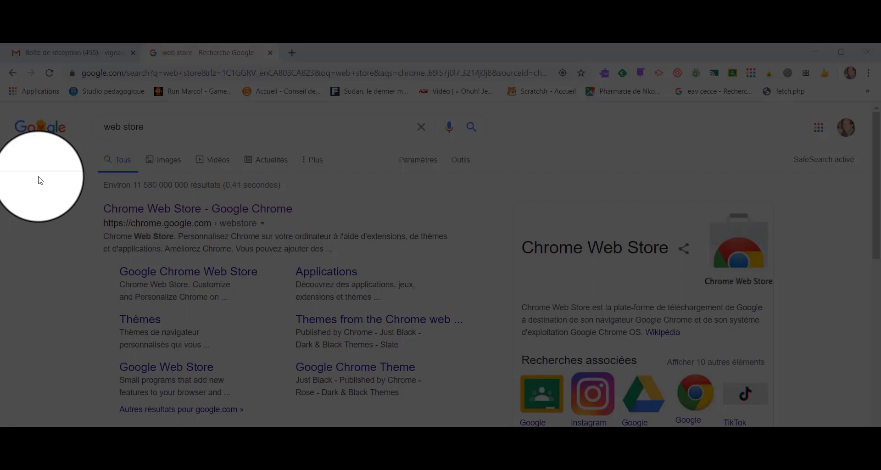
Open the Chrome Web Store from the Google results after a look at the Chrome apps page.
{"action": "left_click", "coordinate": [34, 93]}
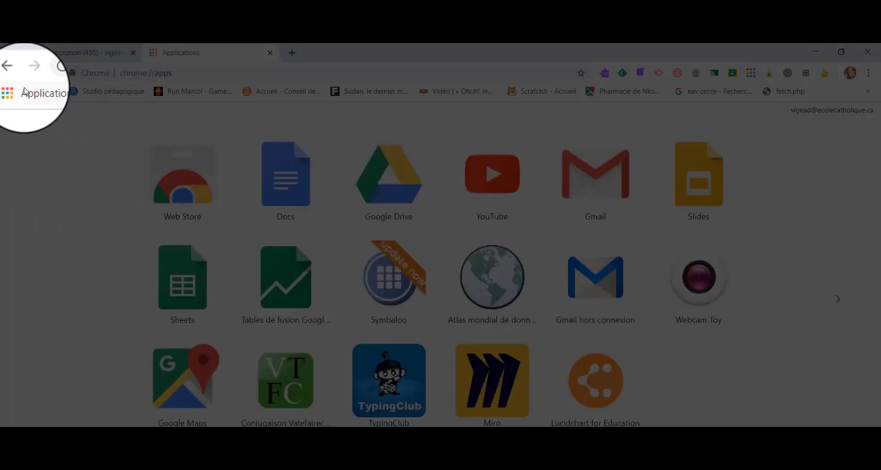
{"action": "left_click", "coordinate": [13, 72]}
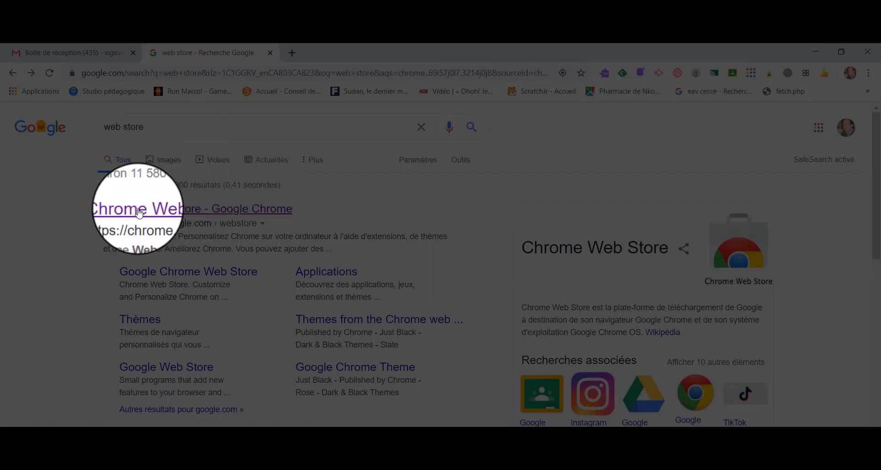
{"action": "left_click", "coordinate": [236, 210]}
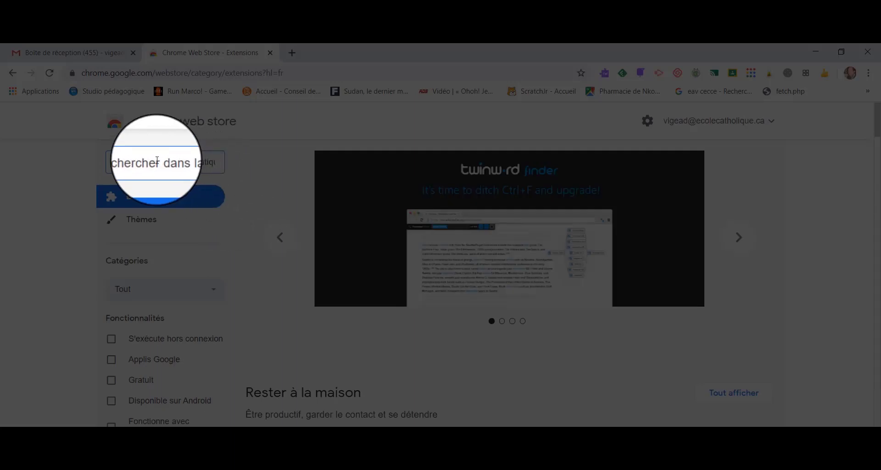
Search the store for "texthelp pdf reader" and add the Texthelp PDF Reader extension to Chrome.
{"action": "type", "text": "te"}
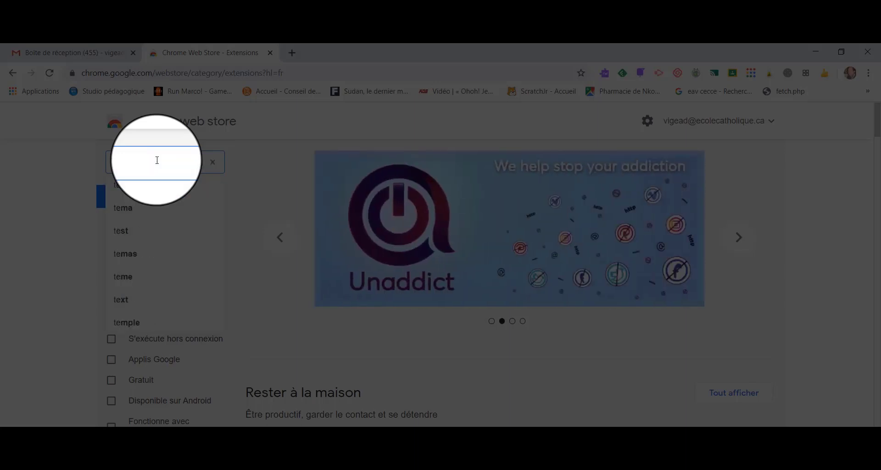
{"action": "type", "text": "h"}
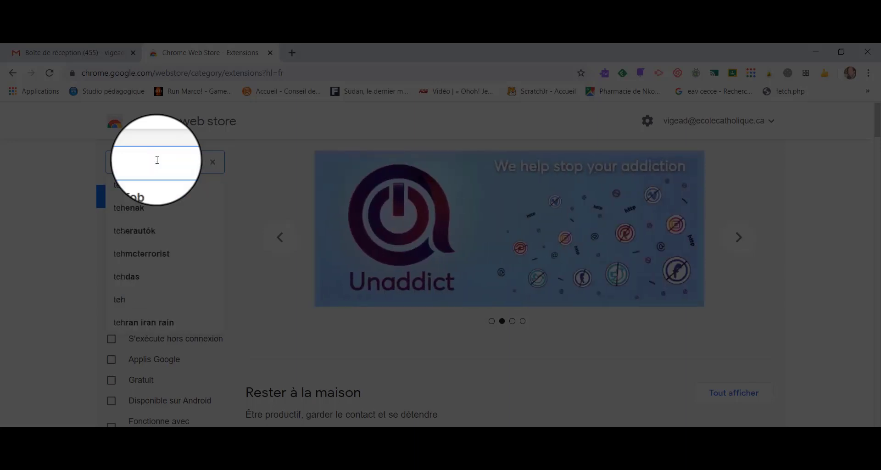
{"action": "key", "text": "BackSpace"}
{"action": "type", "text": "xthelp"}
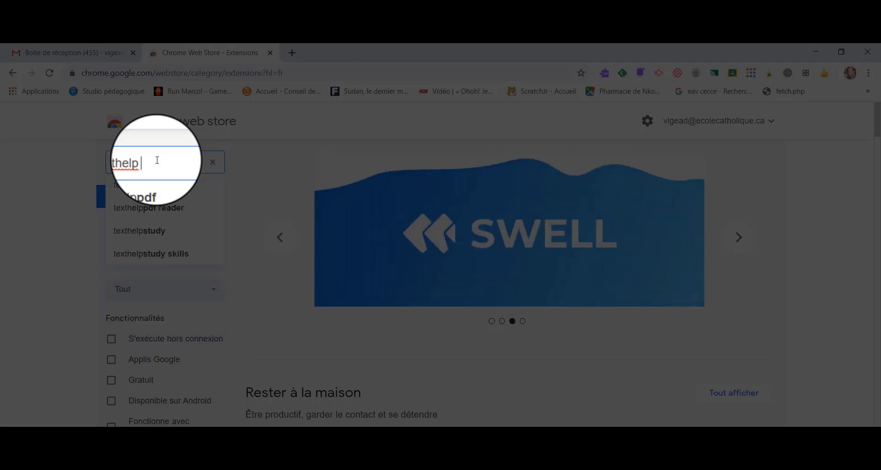
{"action": "left_click", "coordinate": [199, 211]}
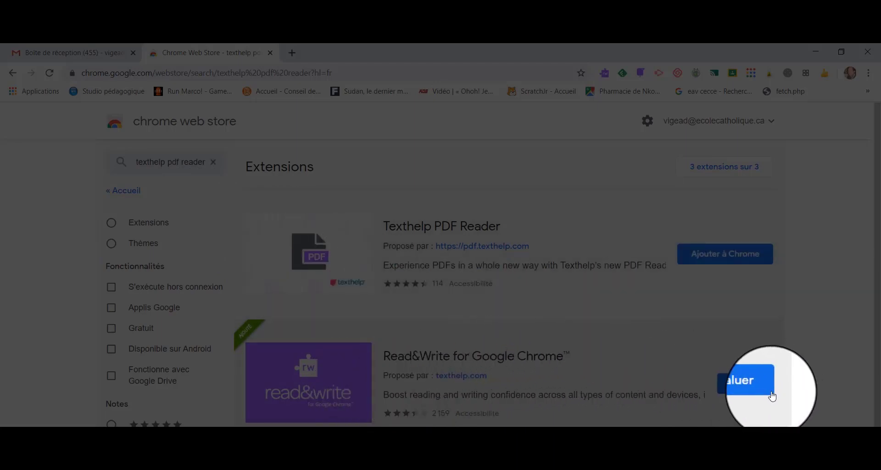
{"action": "left_click", "coordinate": [735, 256]}
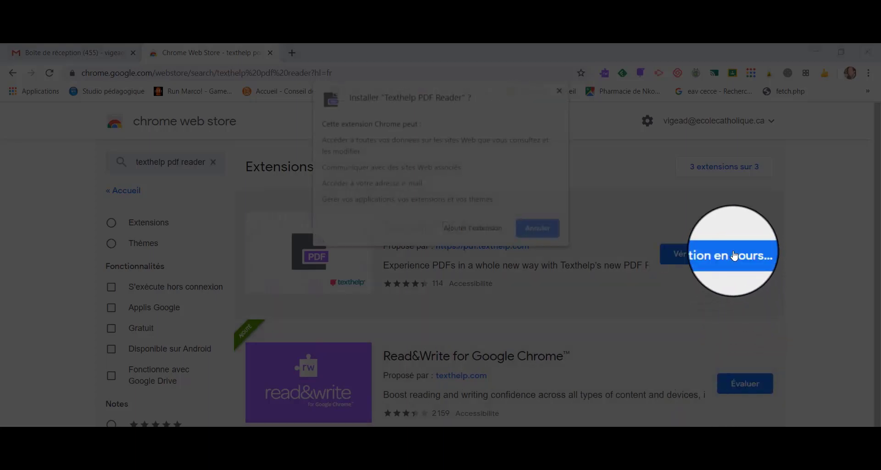
{"action": "left_click", "coordinate": [471, 229]}
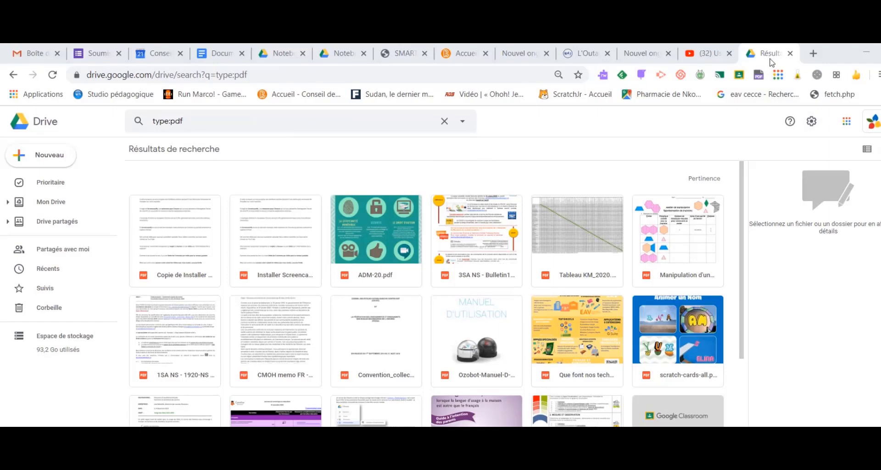
In the Drive settings, go to the connected apps and toggle default use for an app near the end of the list.
{"action": "left_click", "coordinate": [811, 122]}
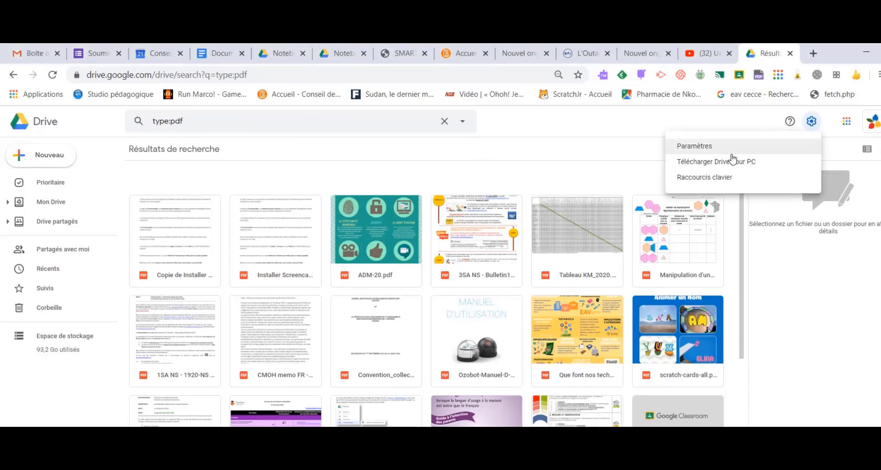
{"action": "left_click", "coordinate": [693, 146]}
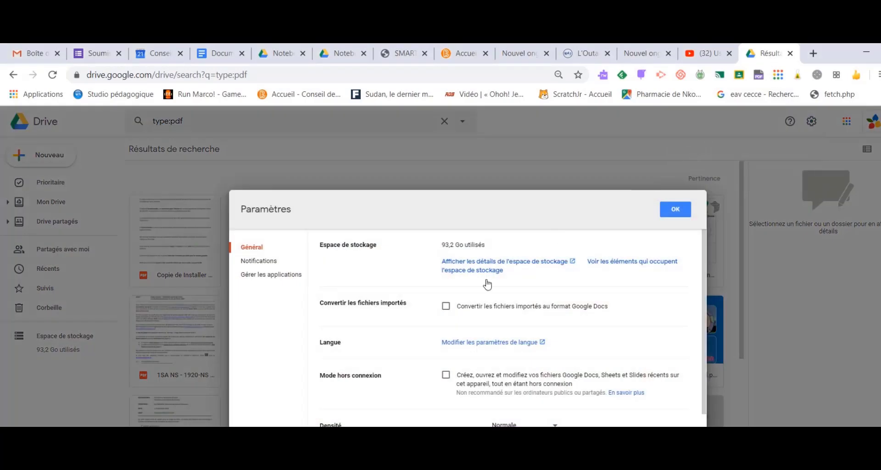
{"action": "left_click", "coordinate": [268, 276]}
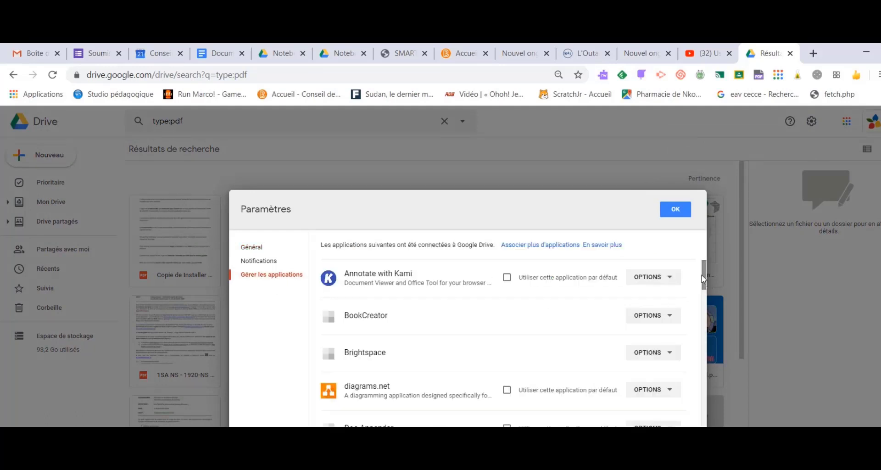
{"action": "left_click_drag", "start_coordinate": [703, 274], "coordinate": [703, 423]}
{"action": "left_click", "coordinate": [507, 323]}
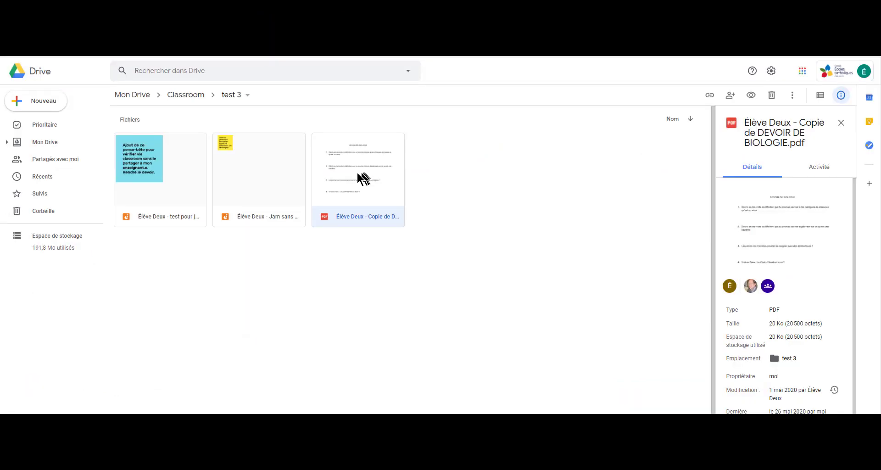
Preview the DEVOIR DE BIOLOGIE PDF in the test 3 folder, check which apps can open it, and close the preview.
{"action": "double_click", "coordinate": [357, 172]}
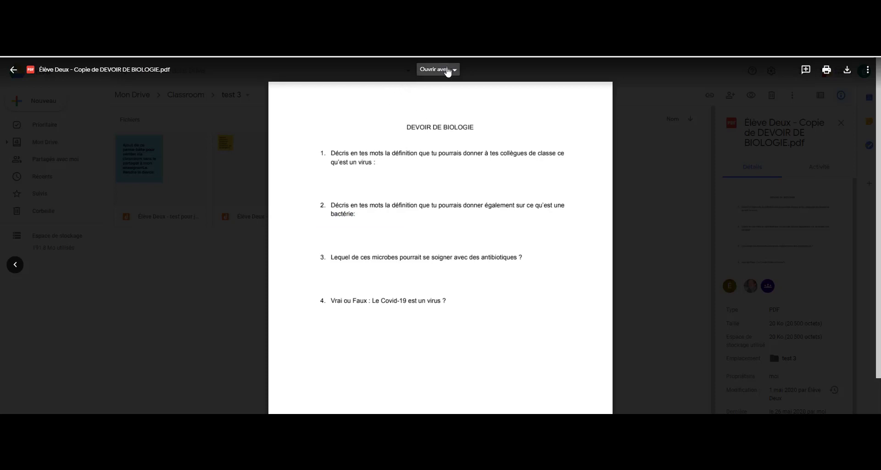
{"action": "left_click", "coordinate": [447, 70]}
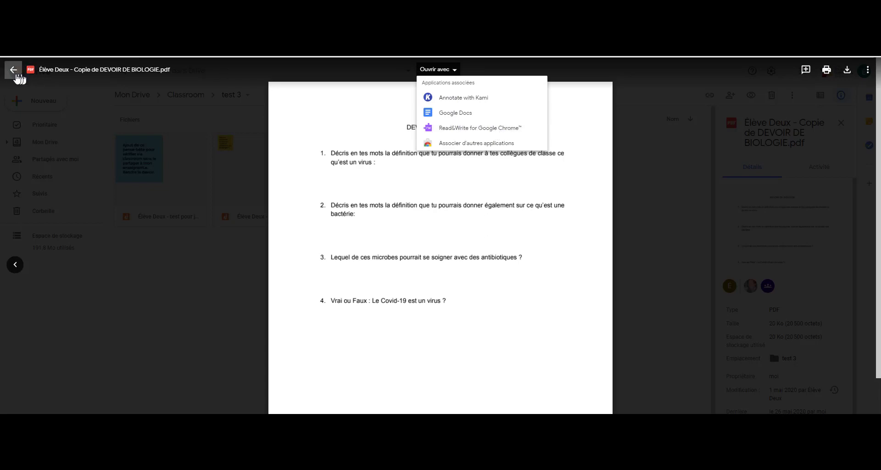
{"action": "left_click", "coordinate": [13, 69]}
Open the DEVOIR DE BIOLOGIE PDF with Read&Write for Google Chrome.
{"action": "right_click", "coordinate": [367, 183]}
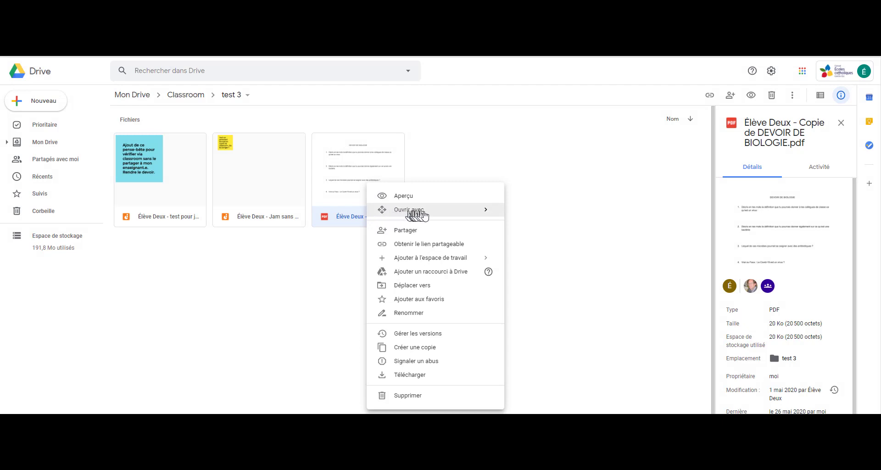
{"action": "mouse_move", "coordinate": [407, 210]}
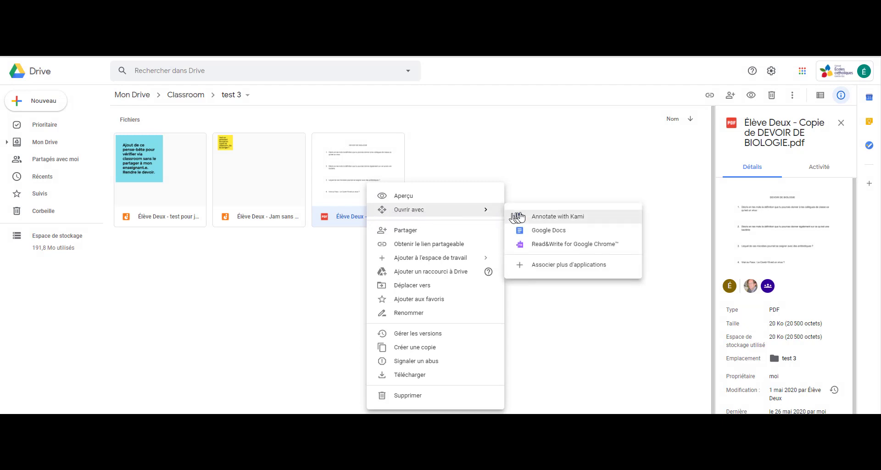
{"action": "left_click", "coordinate": [578, 245]}
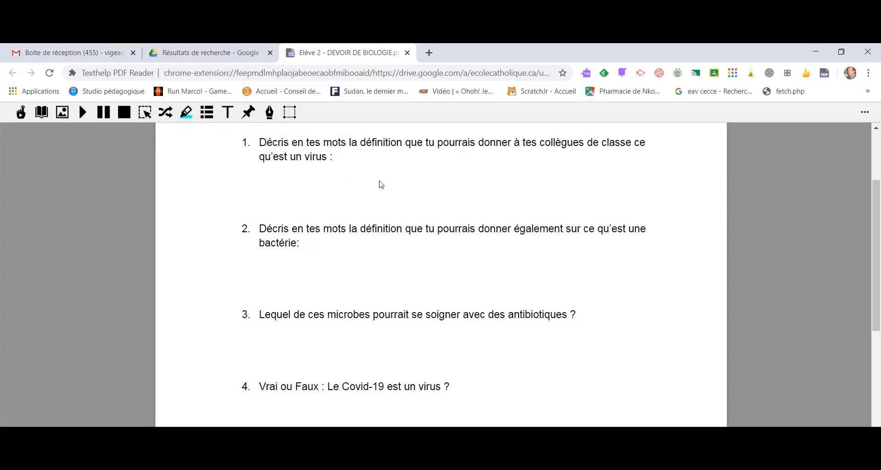
Place a Typewriter text box under question 1 and paste the copied virus definition into it.
{"action": "scroll", "coordinate": [379, 183], "scroll_direction": "up", "scroll_amount": 3}
{"action": "scroll", "coordinate": [389, 209], "scroll_direction": "down", "scroll_amount": 2}
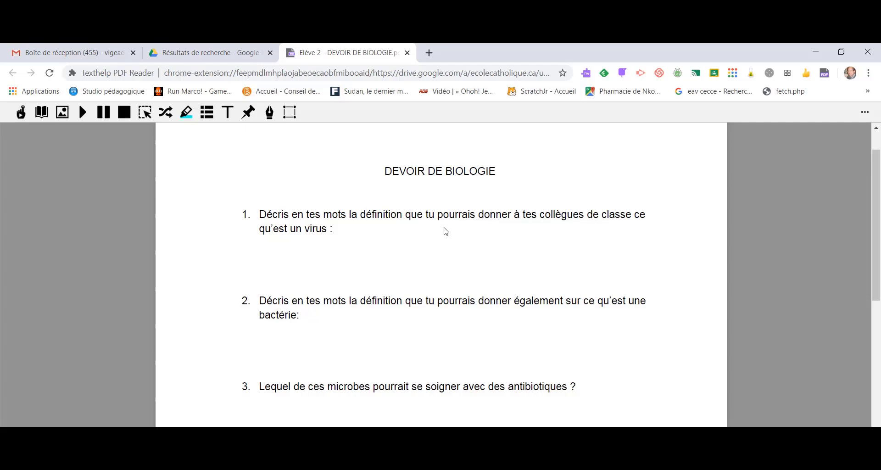
{"action": "left_click", "coordinate": [228, 112]}
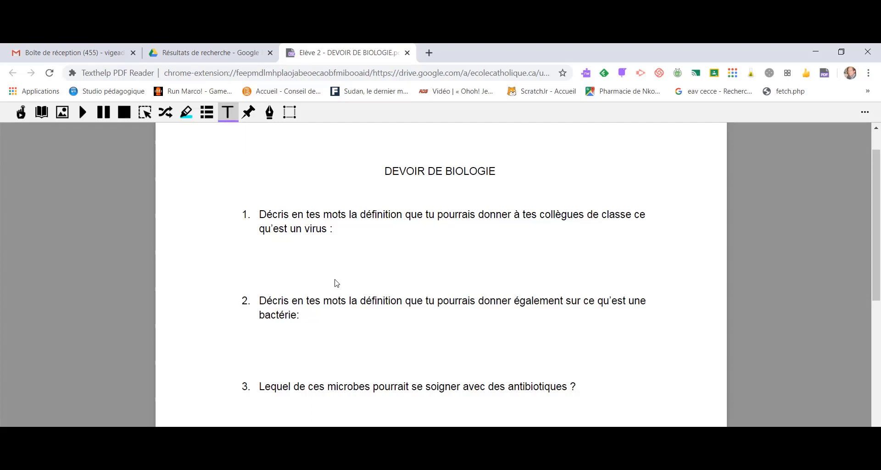
{"action": "left_click", "coordinate": [361, 245]}
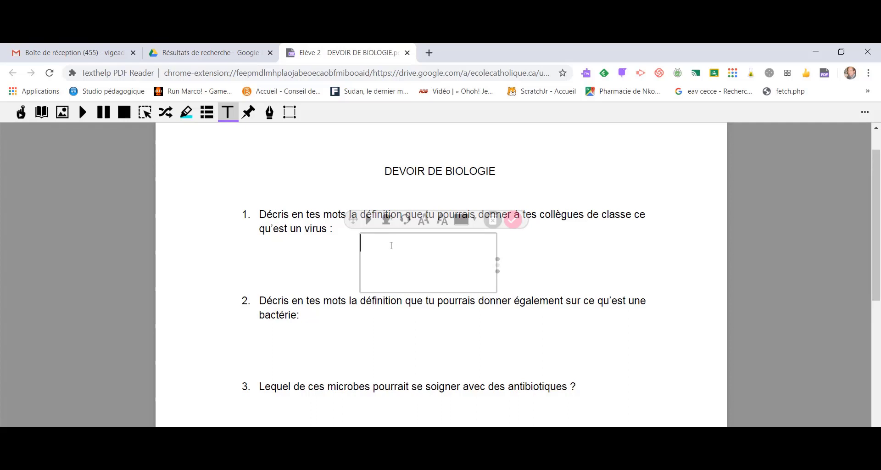
{"action": "type", "text": "Le virus est un agent infectieux, une capsule en protéines qui est 20x plus petites qu’une bactérie et qui doit entrer dans la cellule hôte."}
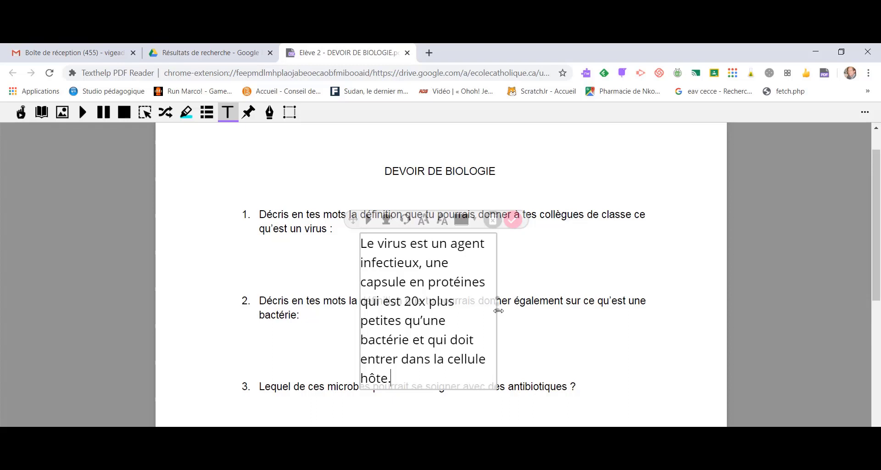
Widen the virus answer's text box to three lines, move it beside "qu'est un virus :" and add it to the PDF.
{"action": "left_click_drag", "start_coordinate": [495, 308], "coordinate": [681, 260]}
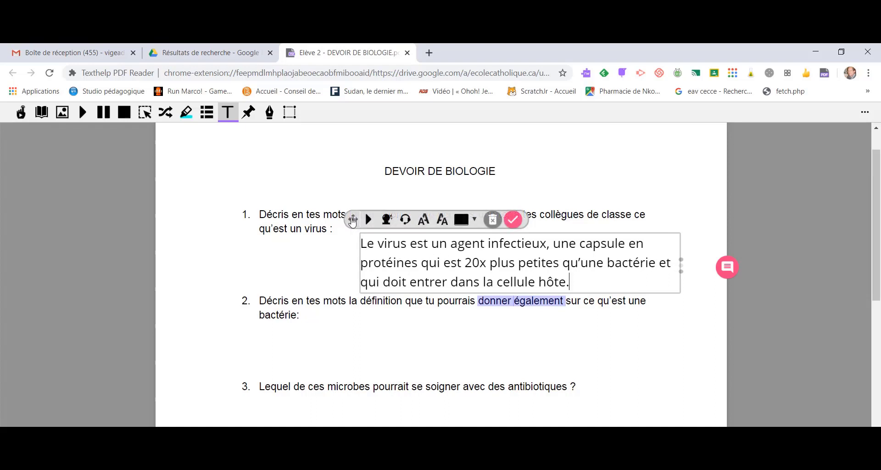
{"action": "left_click_drag", "start_coordinate": [347, 222], "coordinate": [329, 210]}
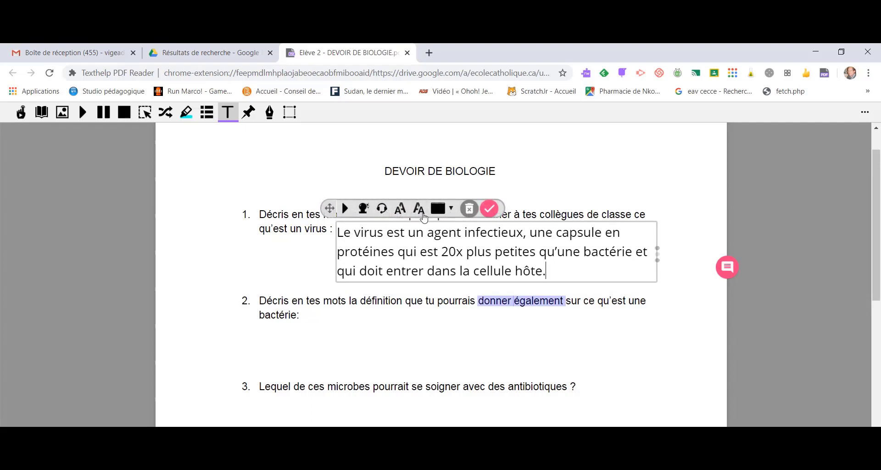
{"action": "left_click", "coordinate": [489, 210]}
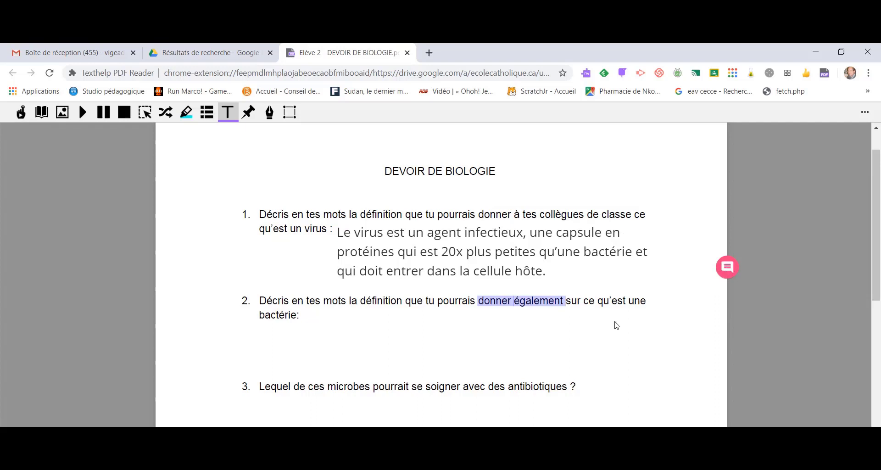
Answer question 2 with the copied bacteria definition in a Typewriter box widened to three lines and placed beside "bactérie:".
{"action": "left_click", "coordinate": [262, 334]}
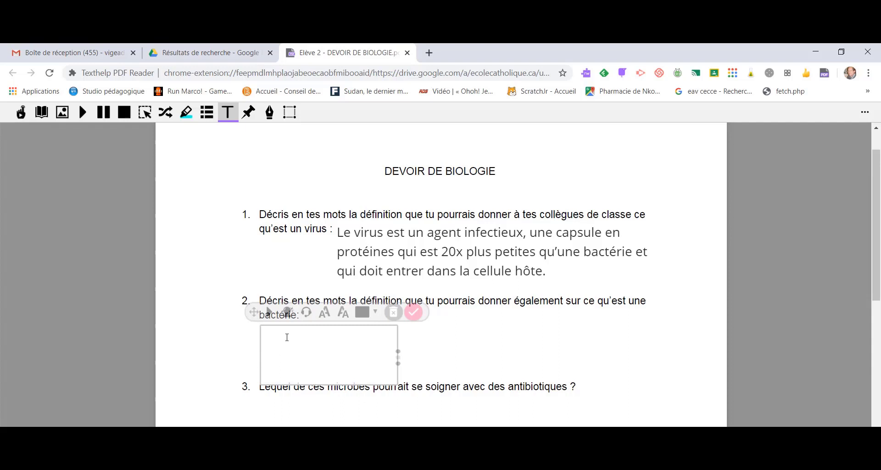
{"action": "key", "text": "ctrl+v"}
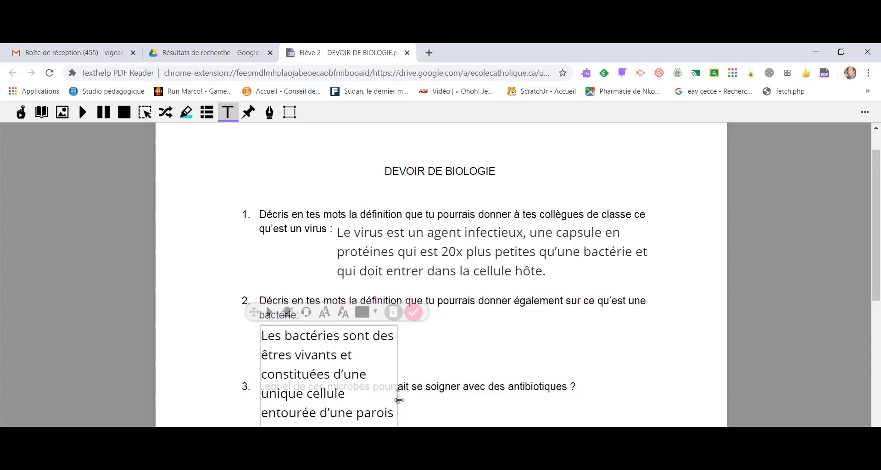
{"action": "left_click_drag", "start_coordinate": [399, 400], "coordinate": [678, 327]}
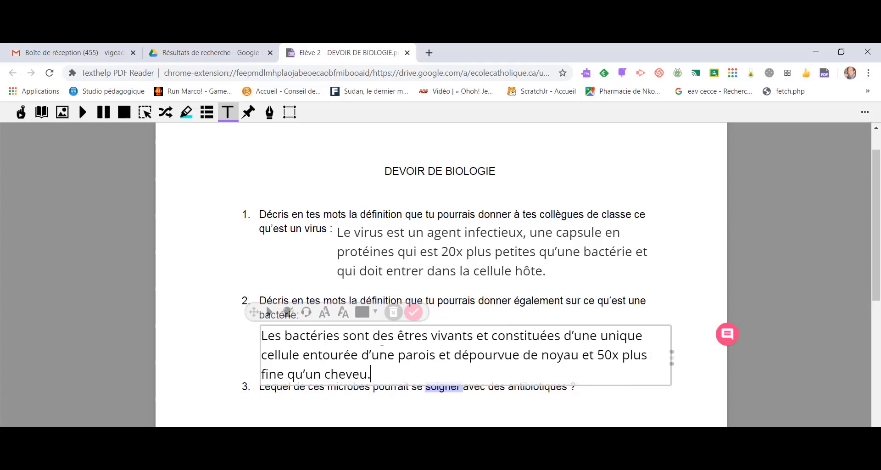
{"action": "left_click_drag", "start_coordinate": [253, 312], "coordinate": [298, 297]}
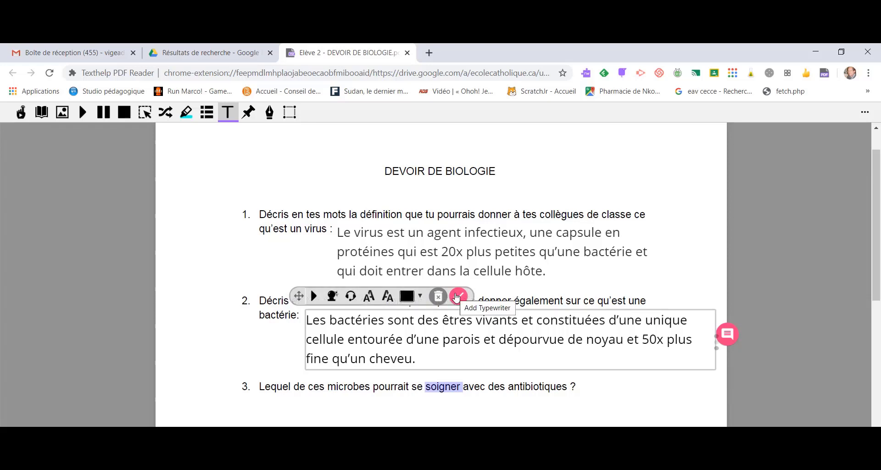
{"action": "left_click", "coordinate": [458, 297]}
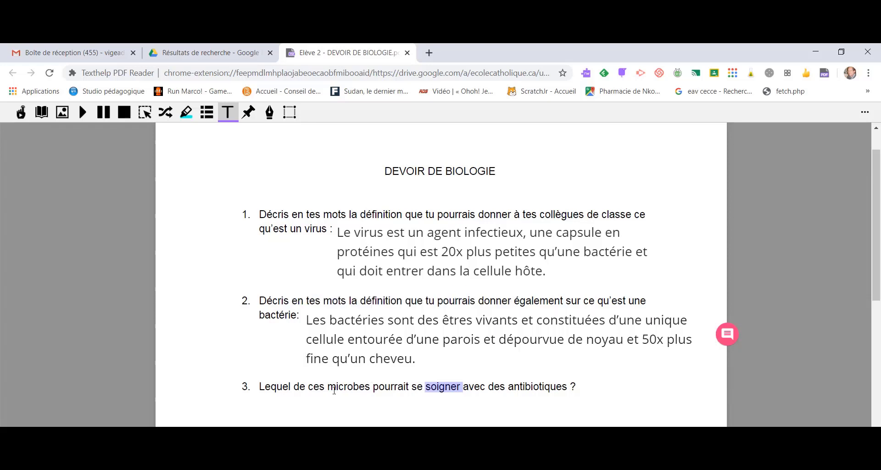
Answer question 3 with a Typewriter box reading "La bactérie" and move it just below the question.
{"action": "left_click", "coordinate": [279, 416]}
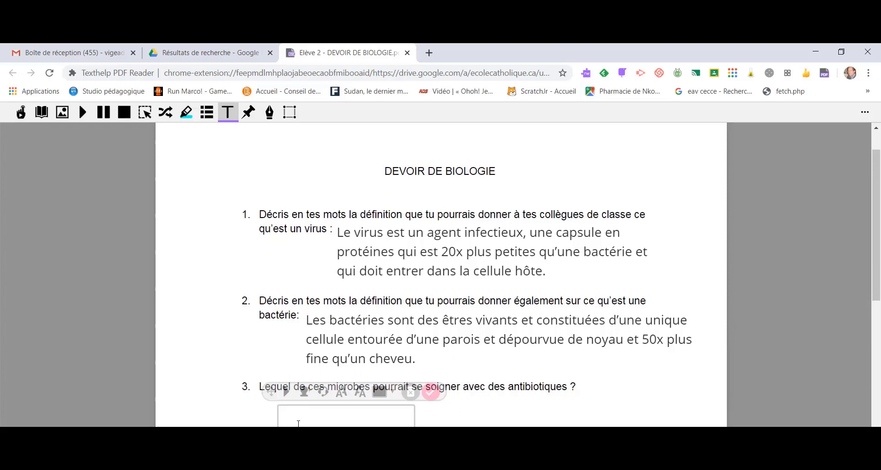
{"action": "type", "text": "La bactérie"}
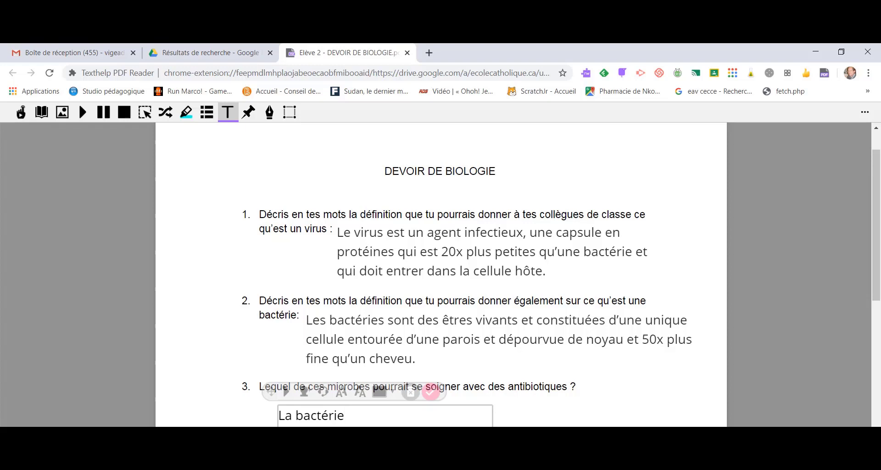
{"action": "left_click_drag", "start_coordinate": [272, 391], "coordinate": [283, 377]}
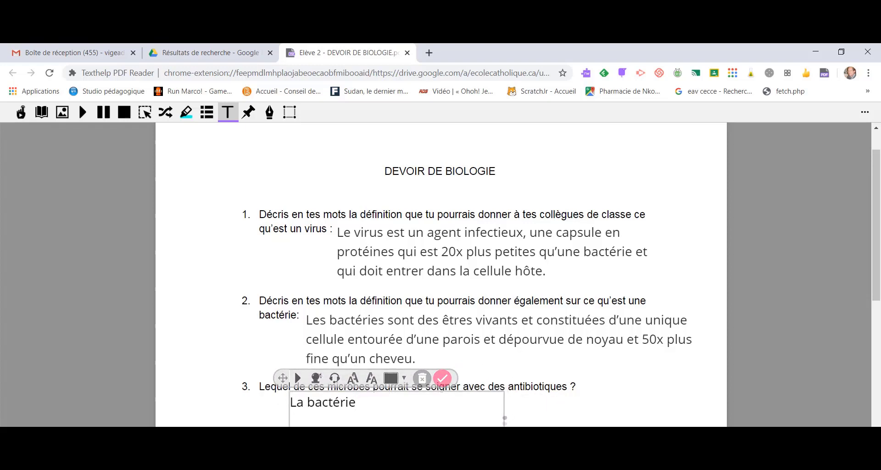
Answer question 4 with a Typewriter box reading "Vrai." beside the question, and close the PDF.
{"action": "scroll", "coordinate": [505, 367], "scroll_direction": "down", "scroll_amount": 2}
{"action": "left_click", "coordinate": [518, 351]}
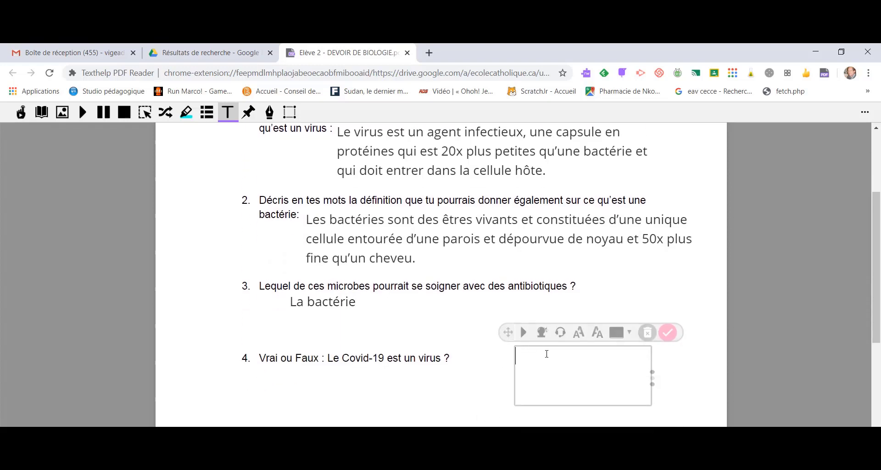
{"action": "type", "text": "Vrai."}
{"action": "left_click", "coordinate": [667, 332]}
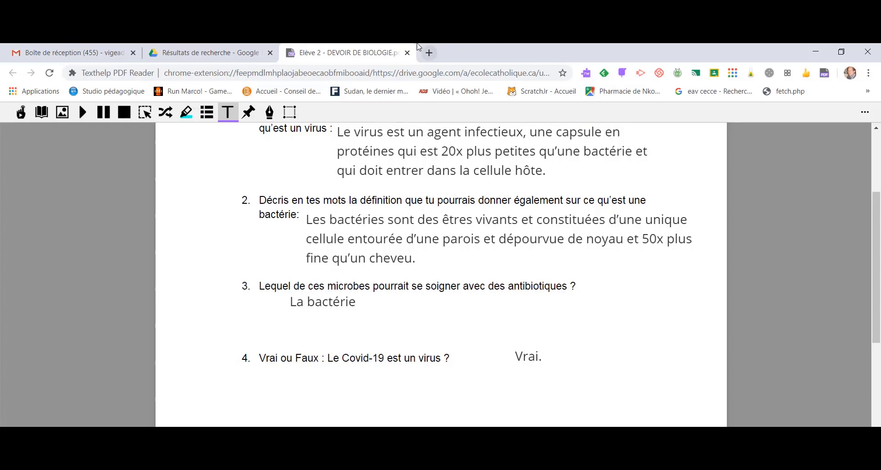
{"action": "left_click", "coordinate": [410, 54]}
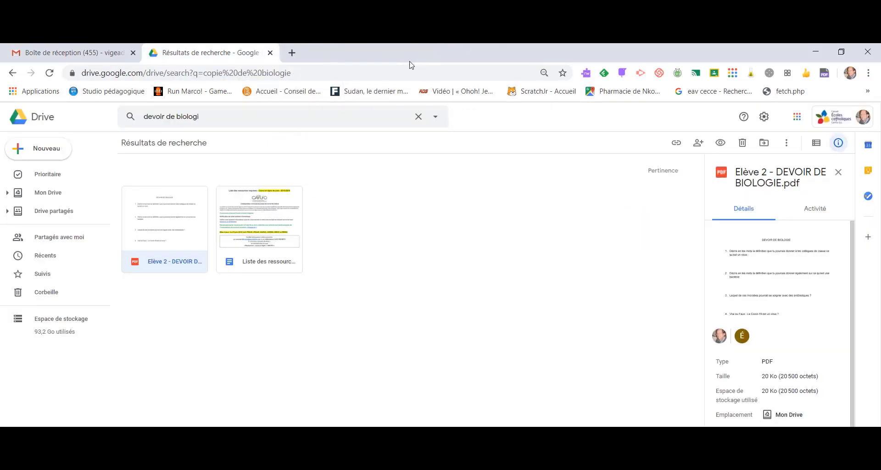